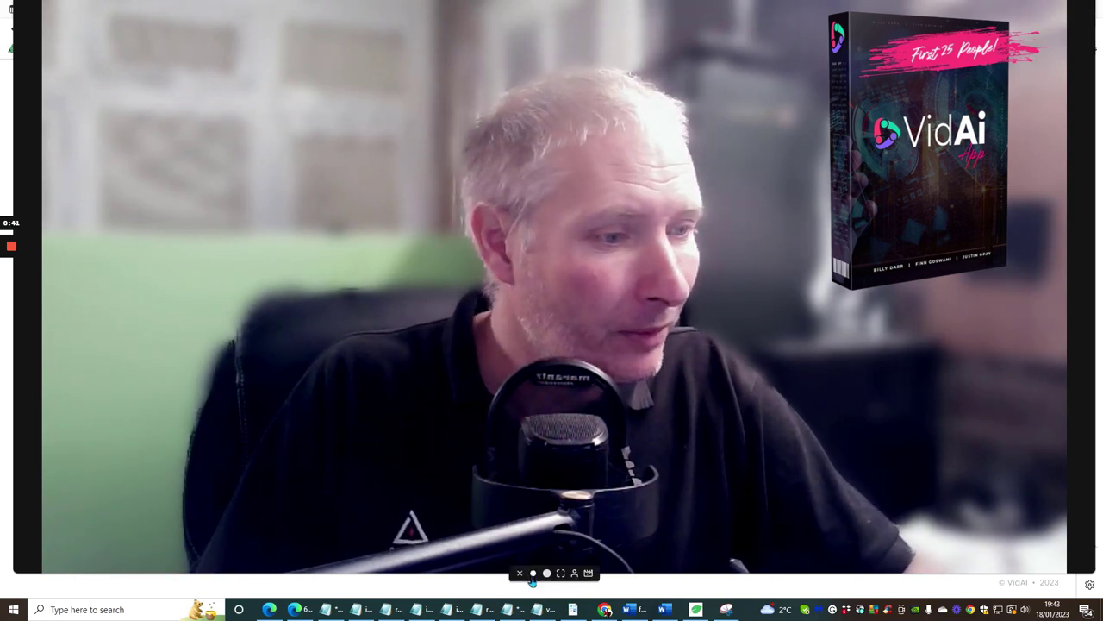
- Keep TikTok as the platform and process 'keto' into a keto chicken-cooking video
click(547, 569)
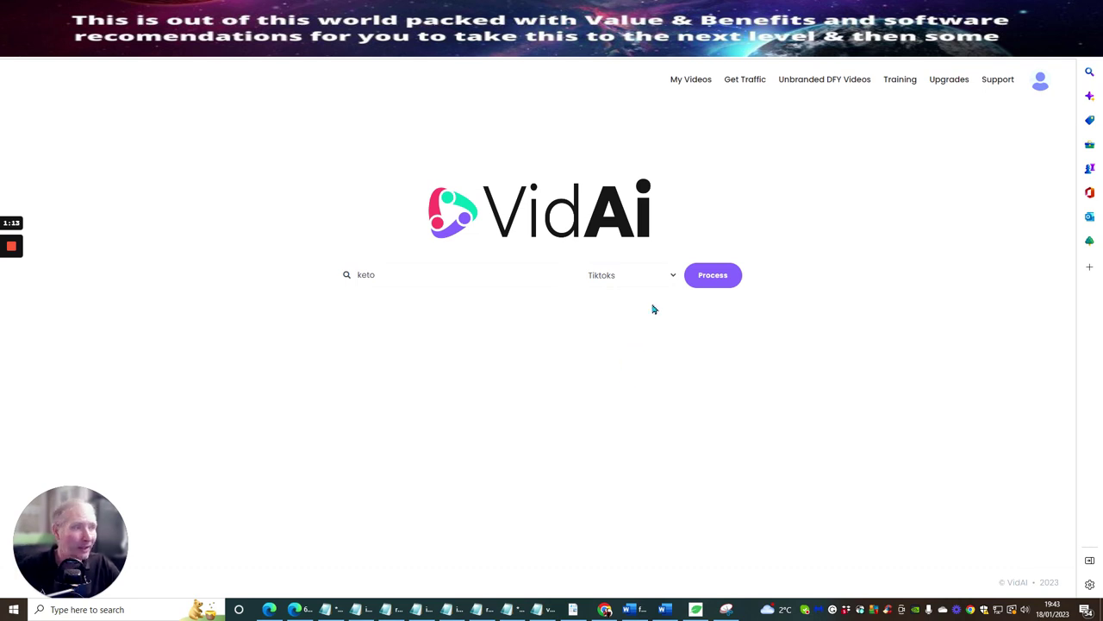
click(670, 277)
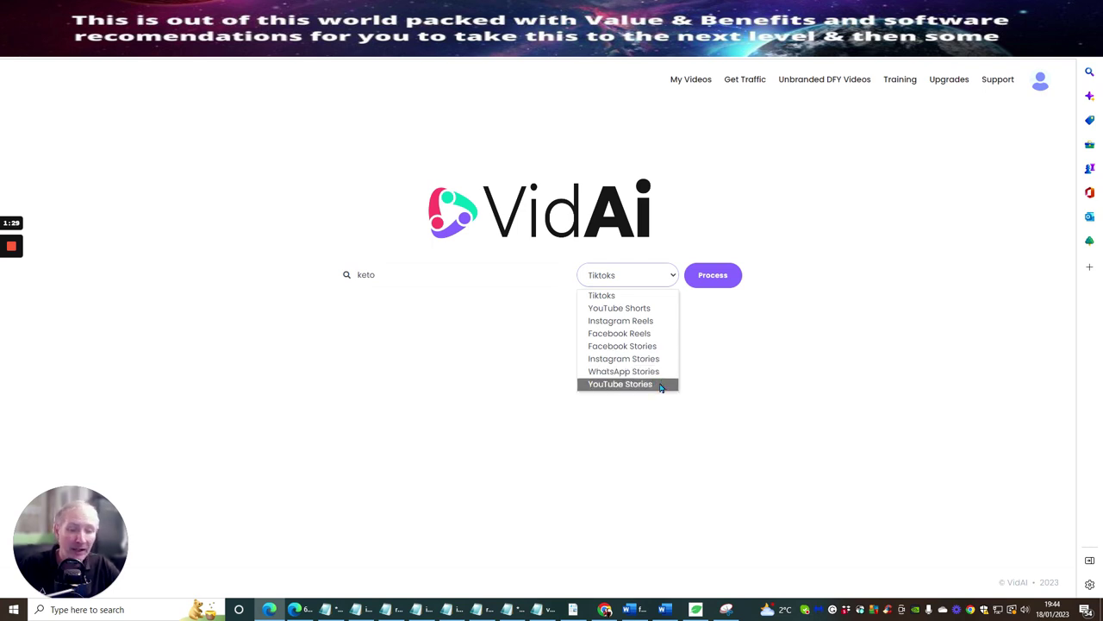
click(414, 281)
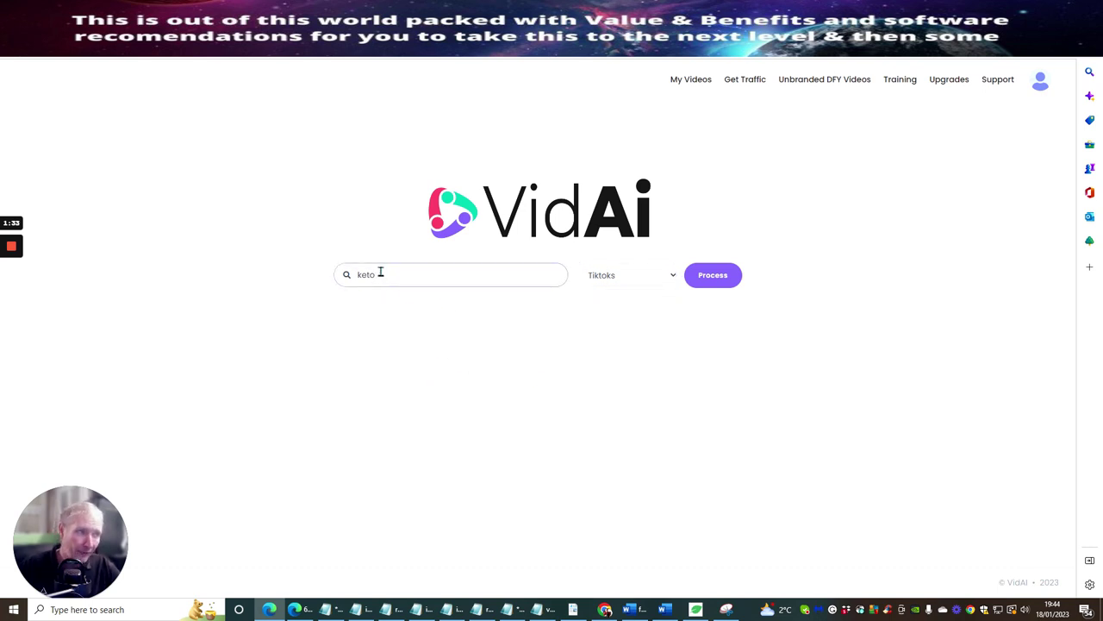
click(713, 275)
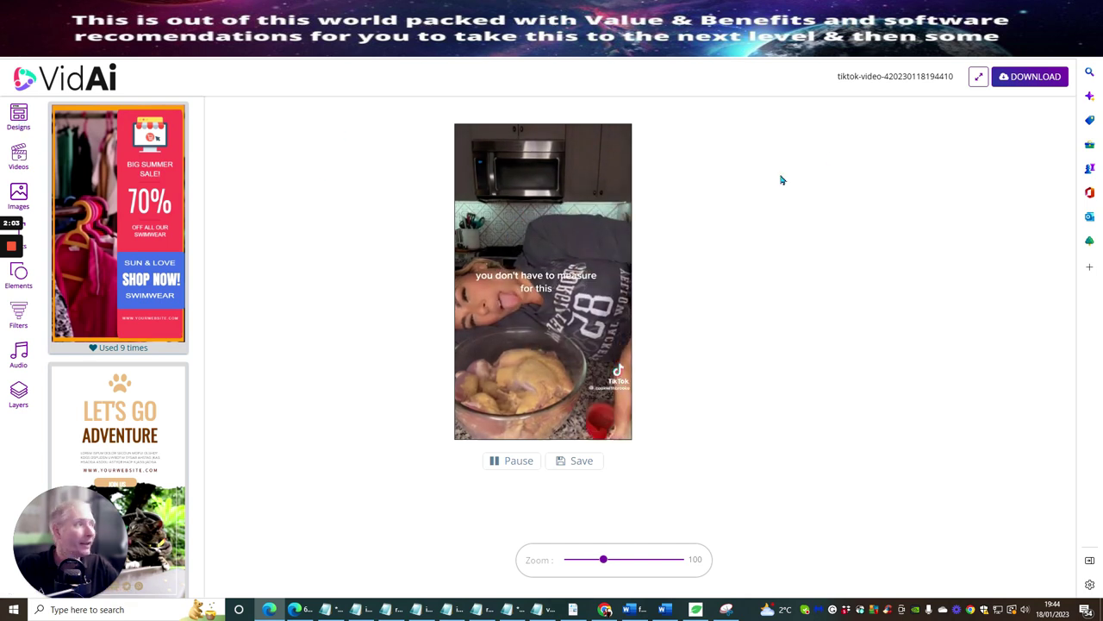
- Download the keto TikTok video, confirming with 'Yes, I am done!'
click(1022, 78)
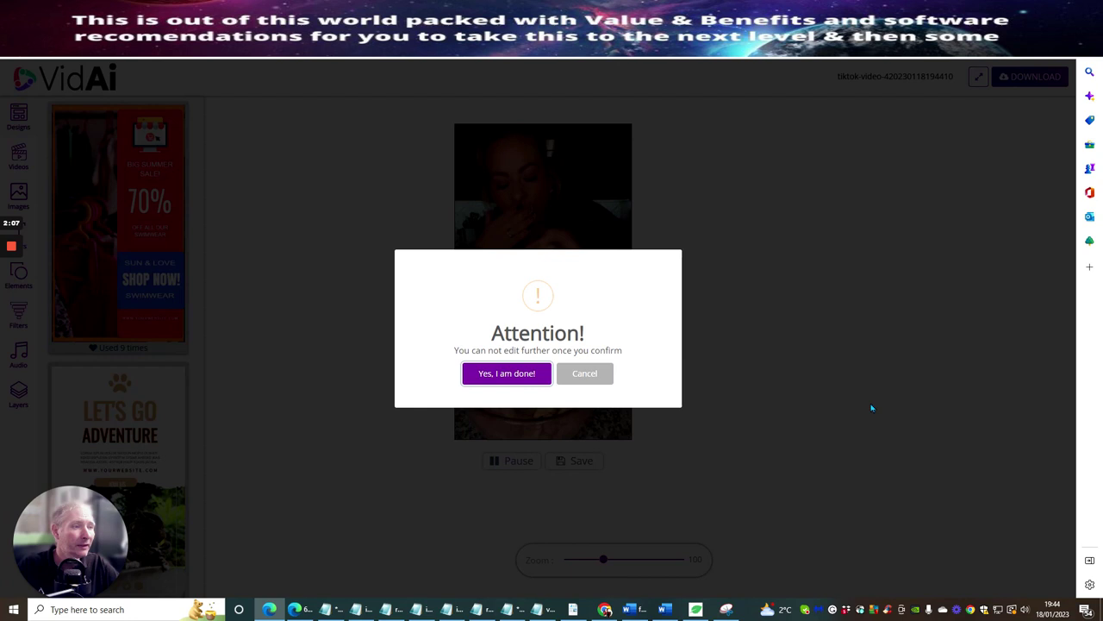
click(499, 378)
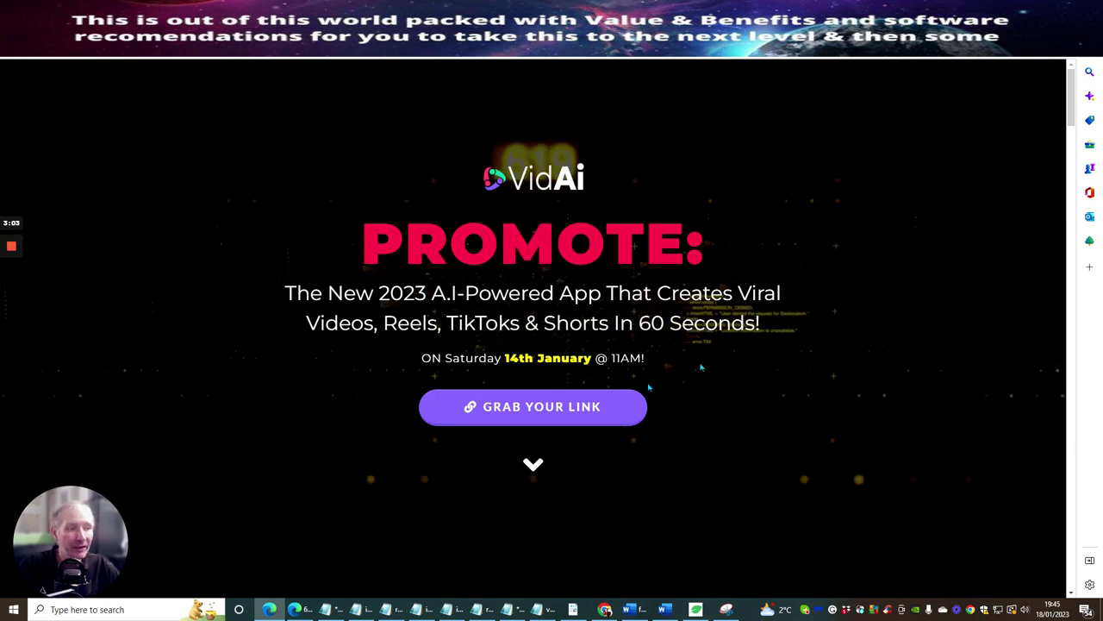
- Scroll the JV page past the PROMOTE headline to the 'What Is VidAi' feature cards
scroll(701, 368, down, 2)
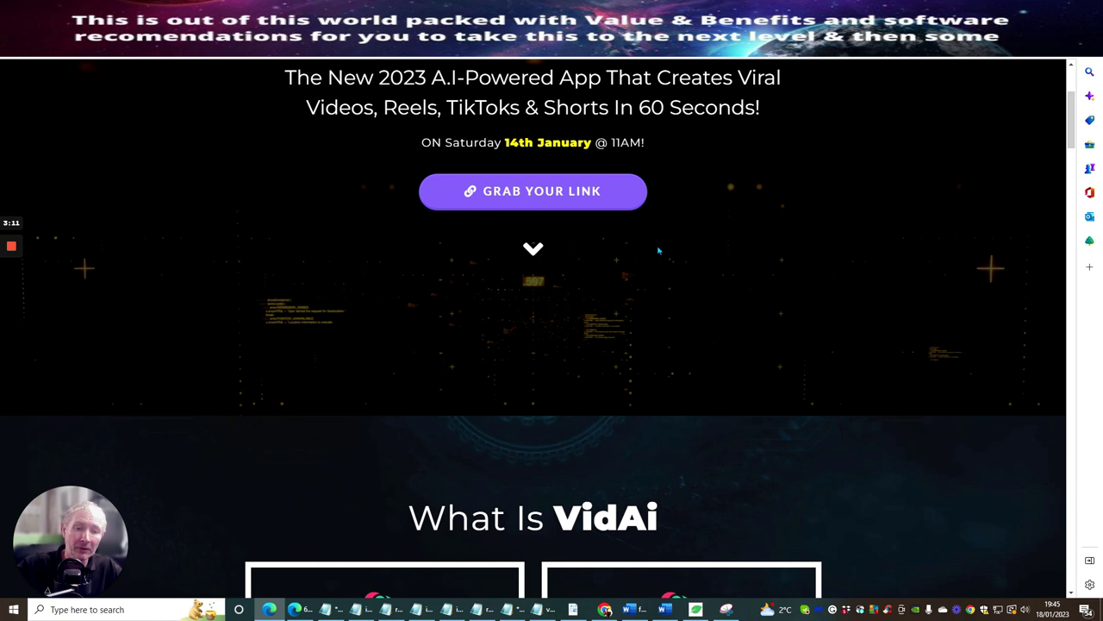
scroll(658, 250, down, 5)
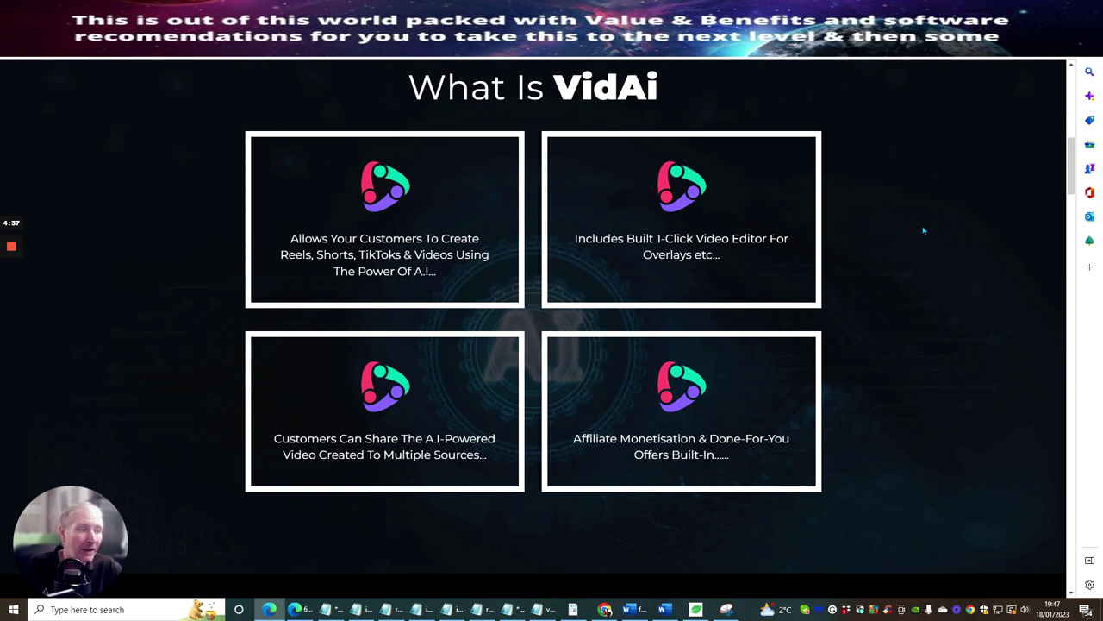
- Read 'How Will Your Customers Benefit?' and 'What's In It For You?', then return to the keto search tab
scroll(935, 243, down, 3)
scroll(933, 246, down, 2)
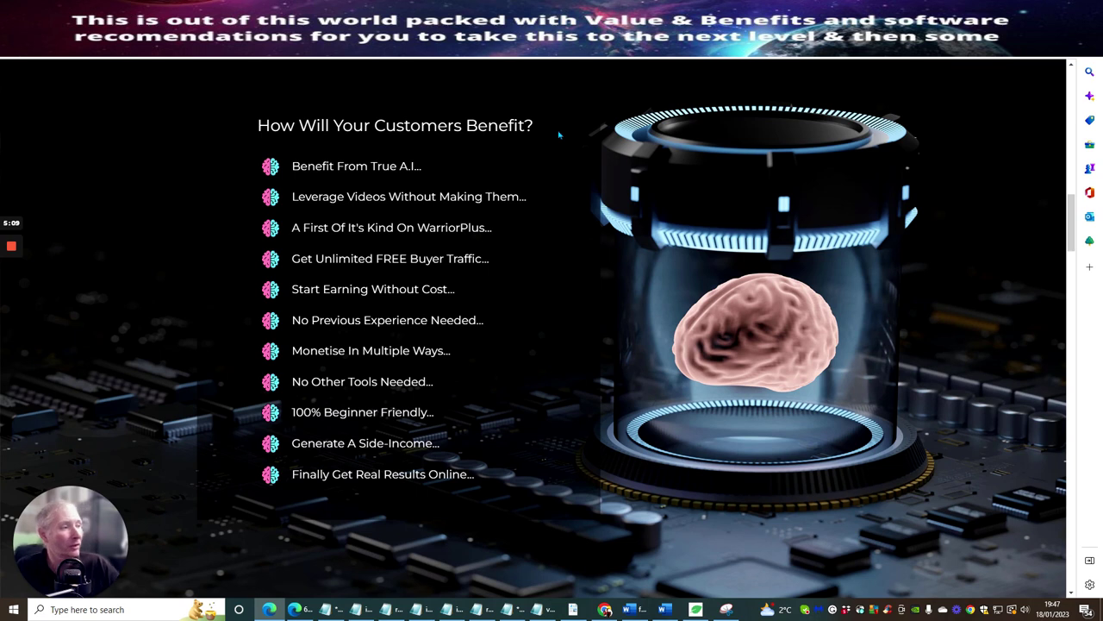
scroll(476, 134, down, 4)
scroll(478, 138, down, 3)
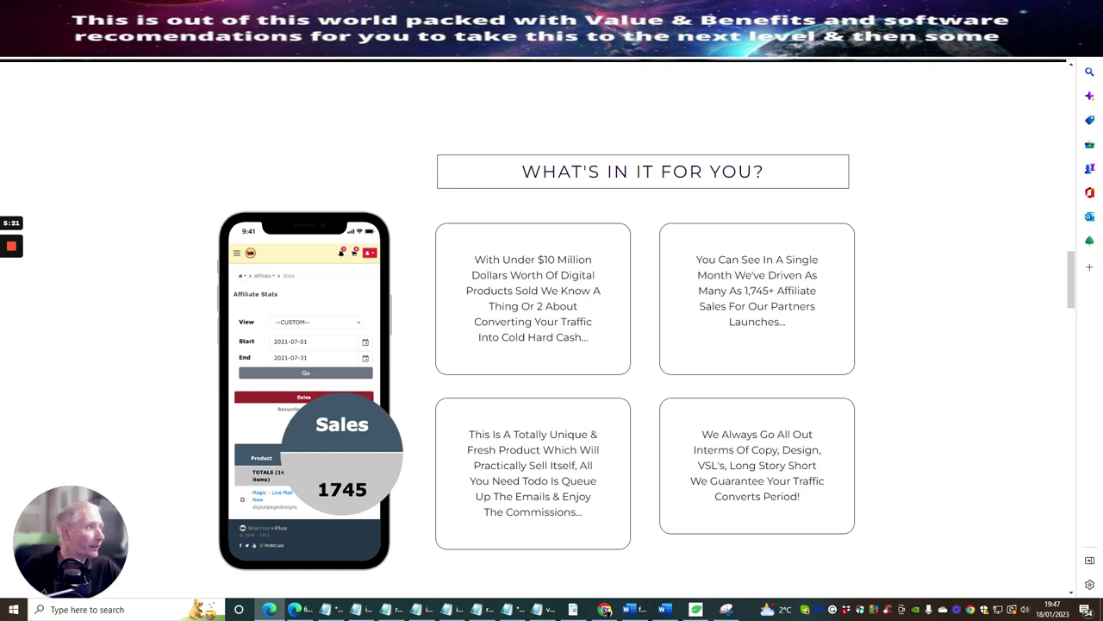
key(ctrl+Tab)
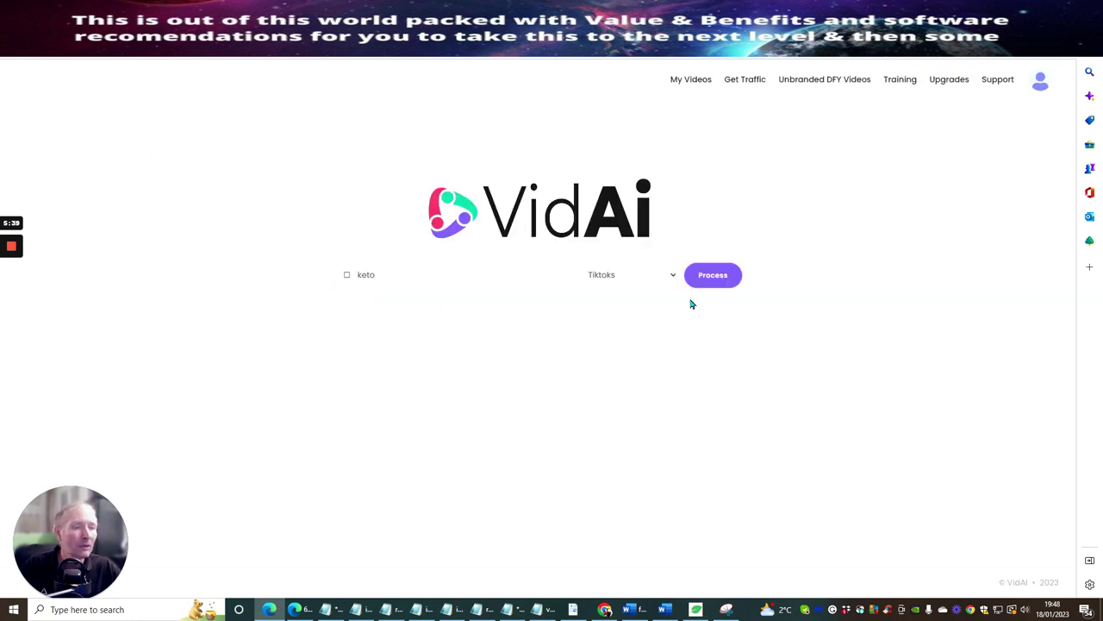
- Switch the platform to Instagram Reels and process the keyword 'wellbeing' instead of 'keto'
click(665, 278)
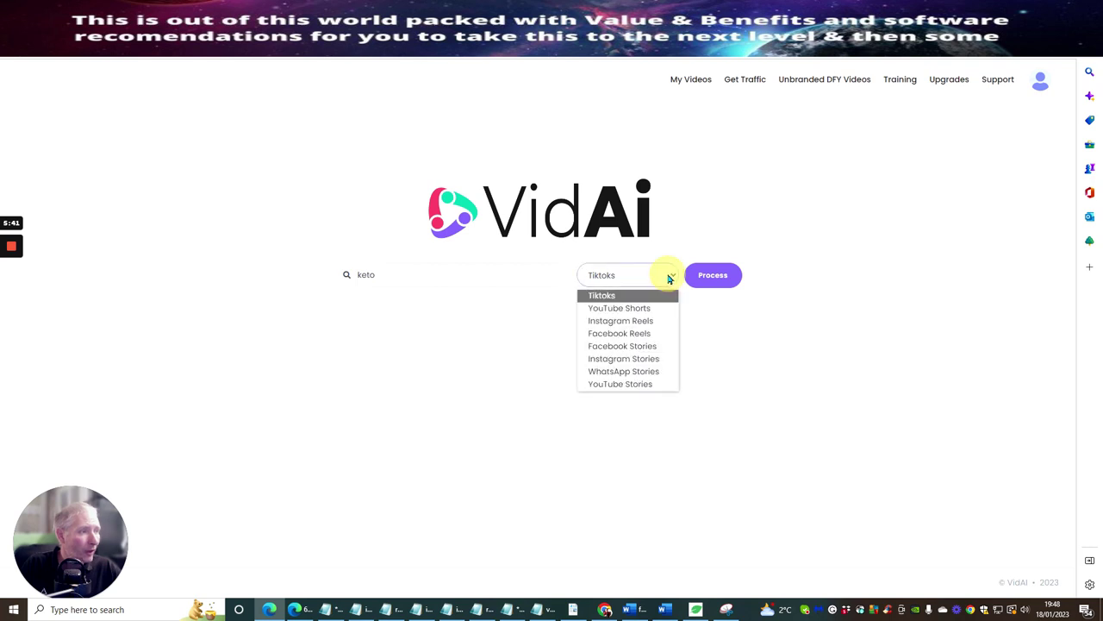
click(655, 323)
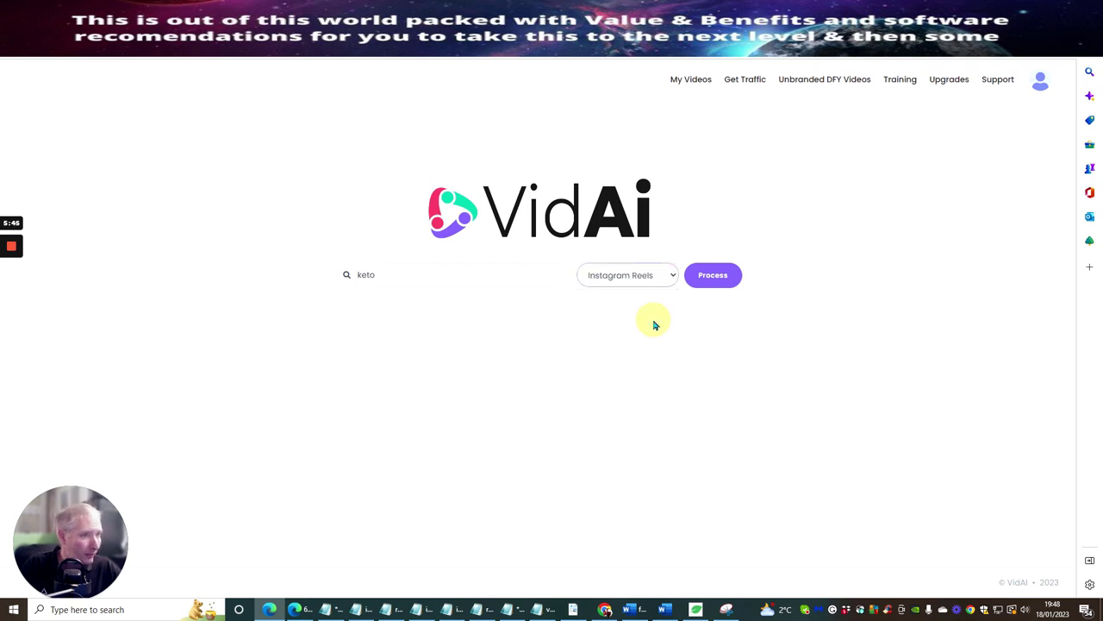
click(387, 273)
key(BackSpace)
key(BackSpace)
key(BackSpace)
key(BackSpace)
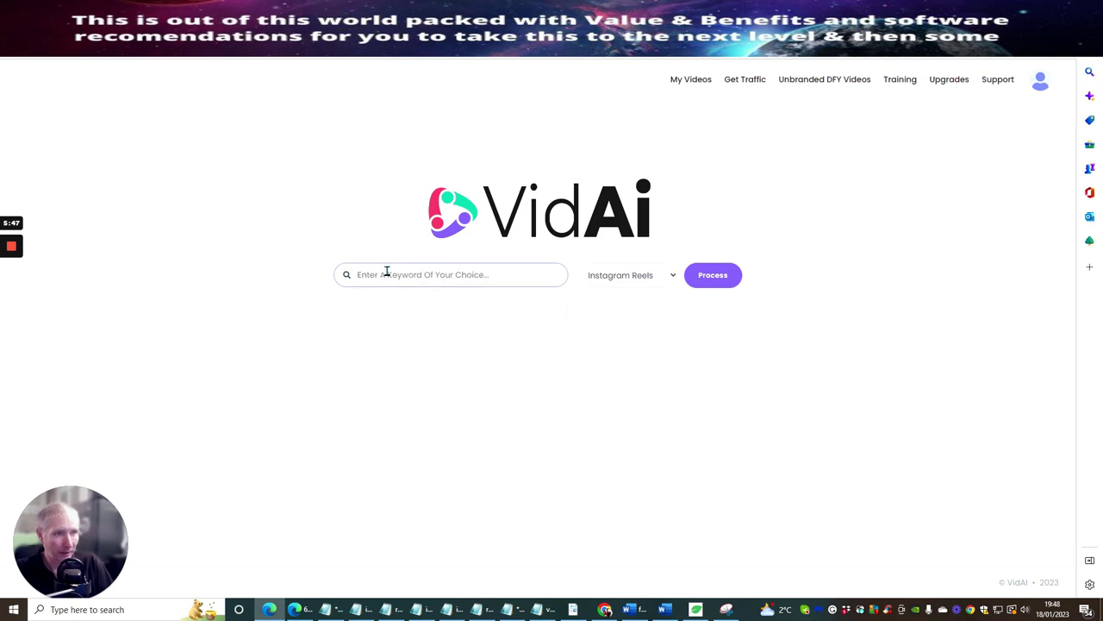
text(m)
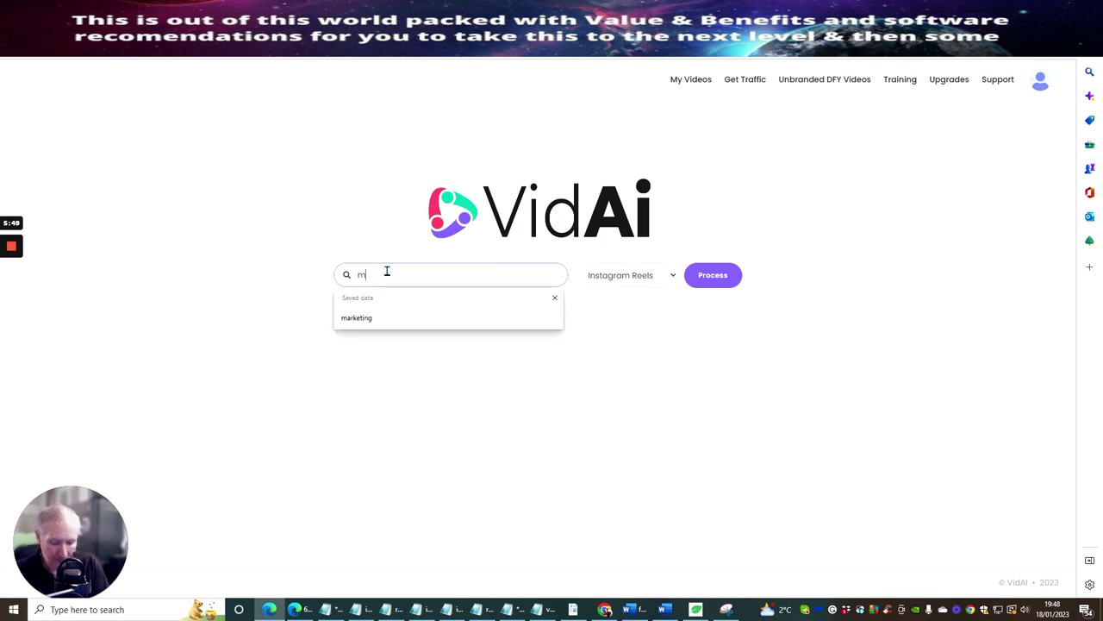
key(BackSpace)
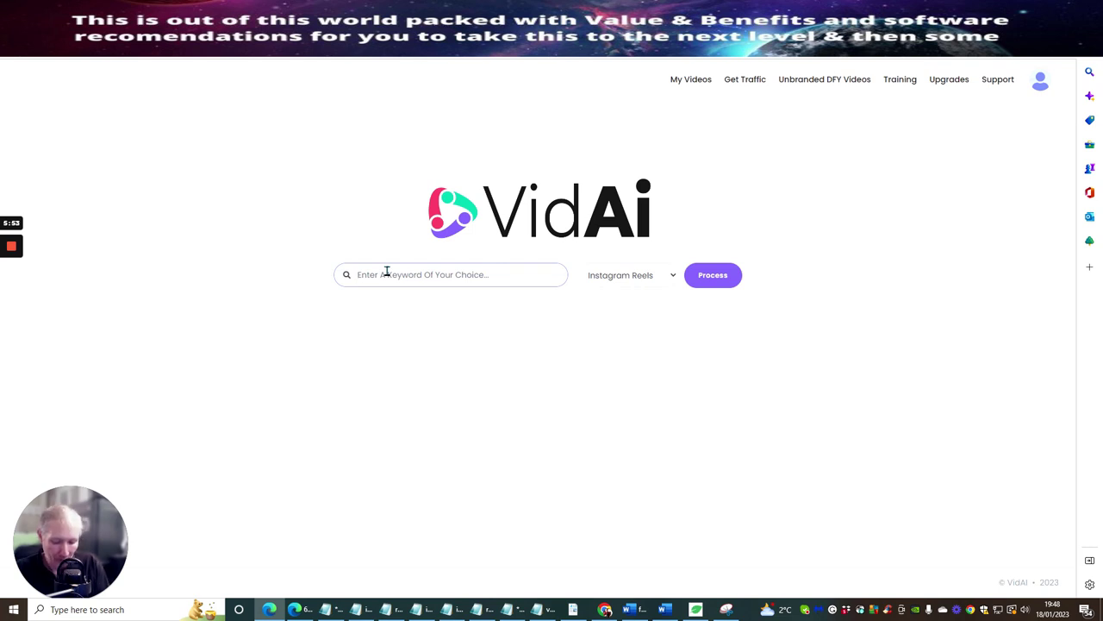
text(wellbeing)
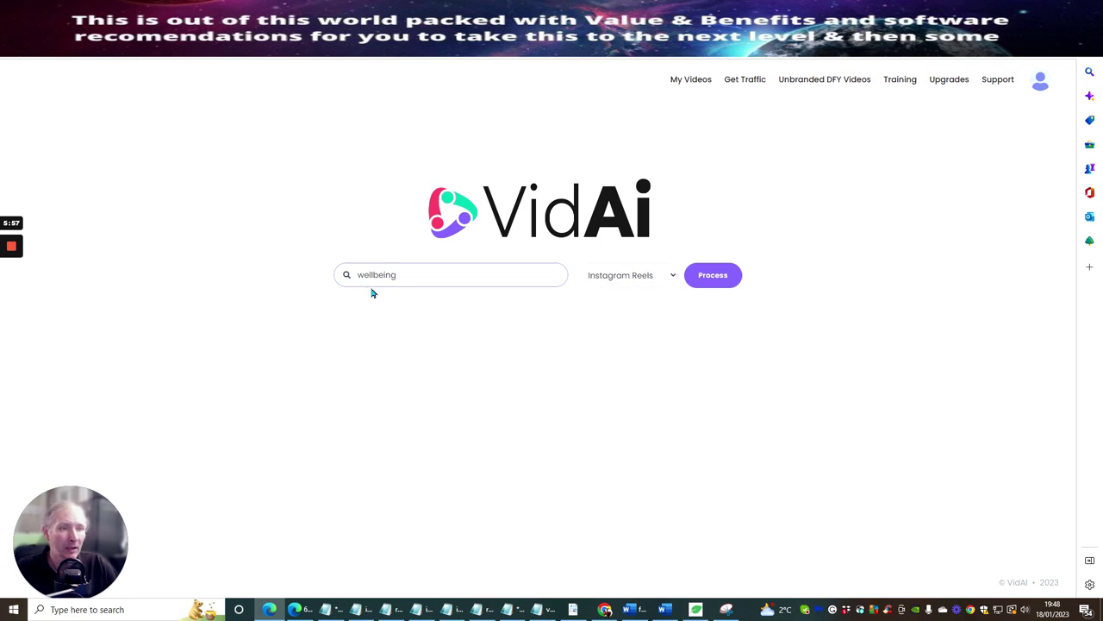
click(713, 275)
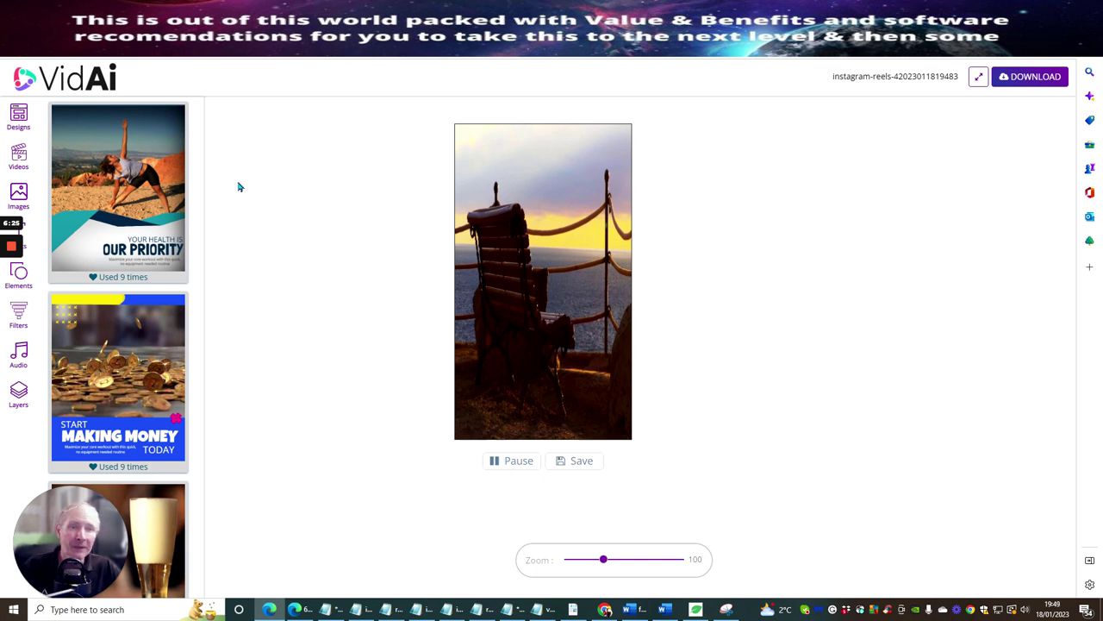
- Browse the Designs list and apply 'Find a Perfect Girlfriend Today' over the sunset-bench clip
scroll(138, 241, down, 5)
scroll(129, 259, down, 3)
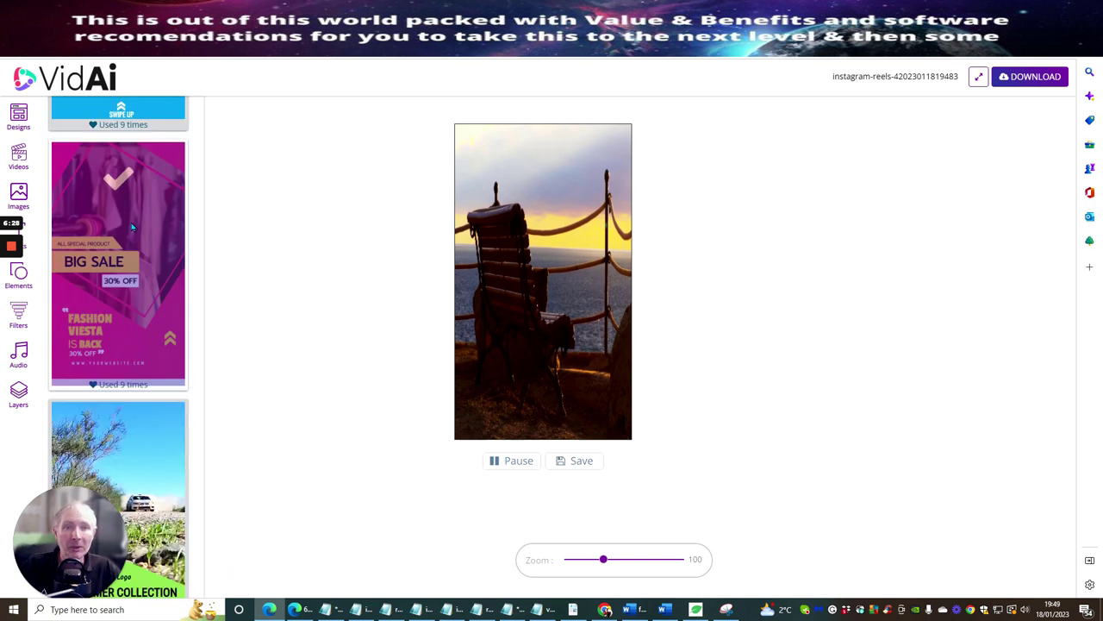
scroll(125, 267, up, 3)
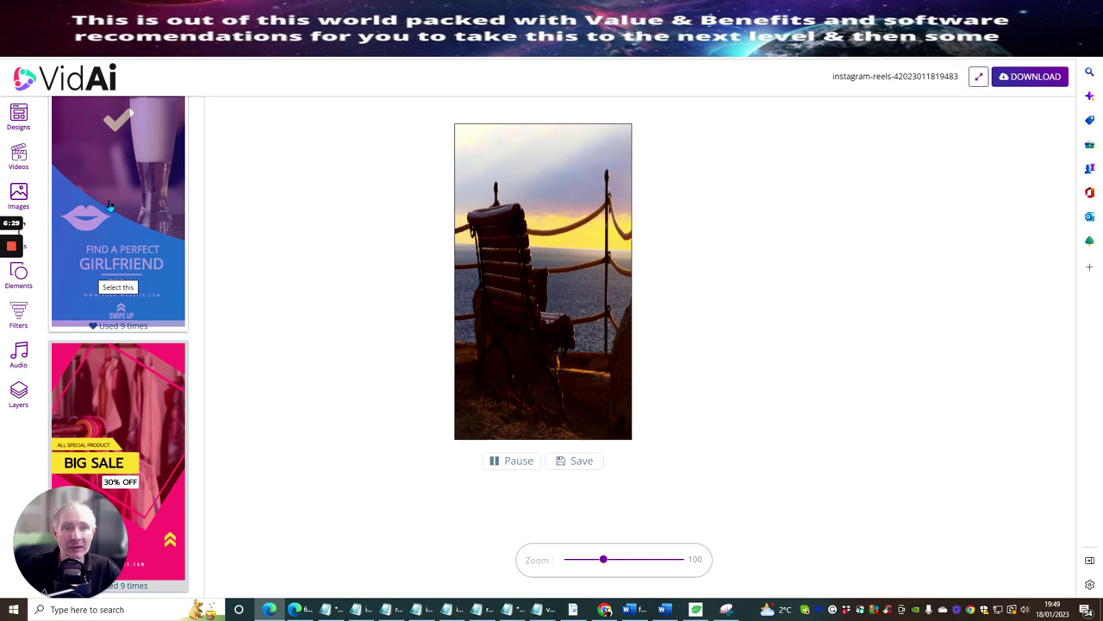
scroll(117, 250, down, 3)
scroll(113, 215, down, 5)
scroll(120, 232, down, 2)
scroll(142, 259, down, 3)
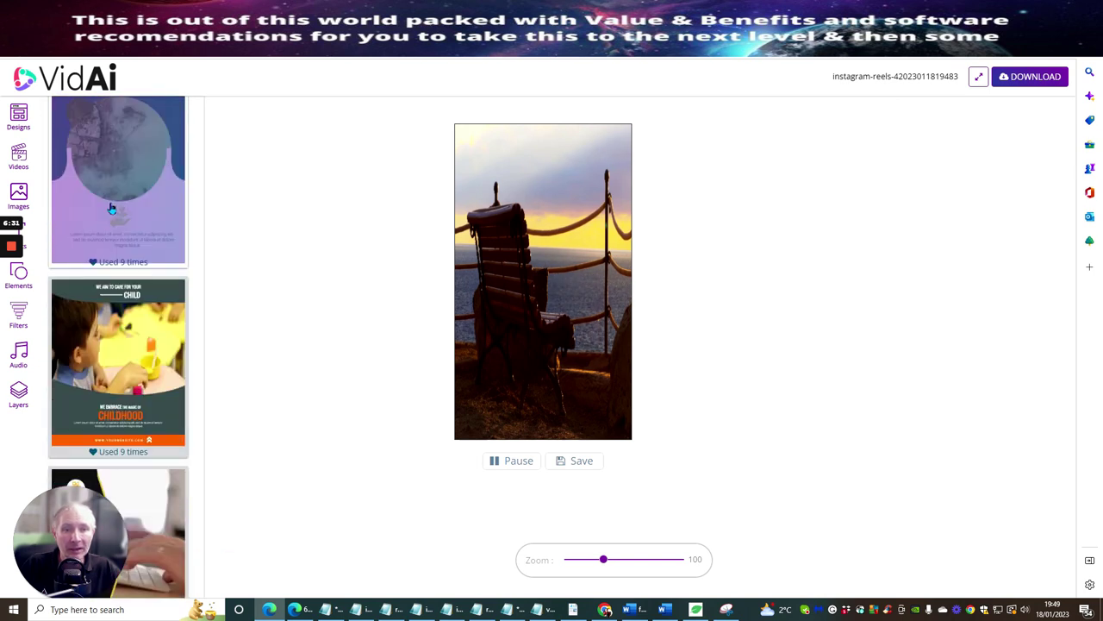
scroll(151, 266, down, 3)
scroll(149, 241, down, 2)
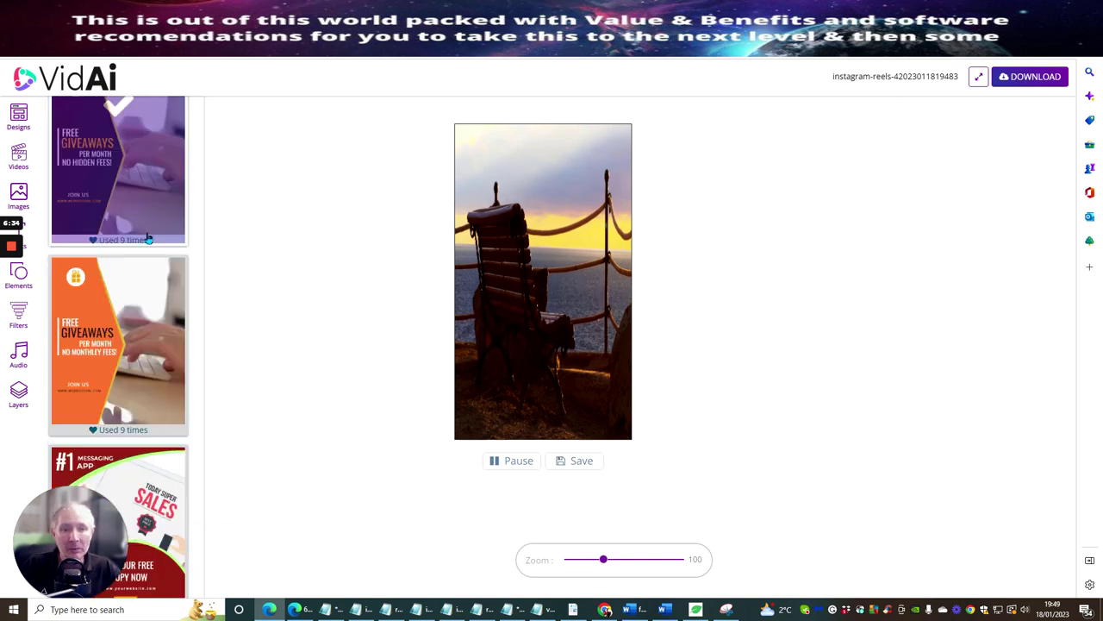
scroll(149, 240, down, 4)
scroll(145, 237, down, 2)
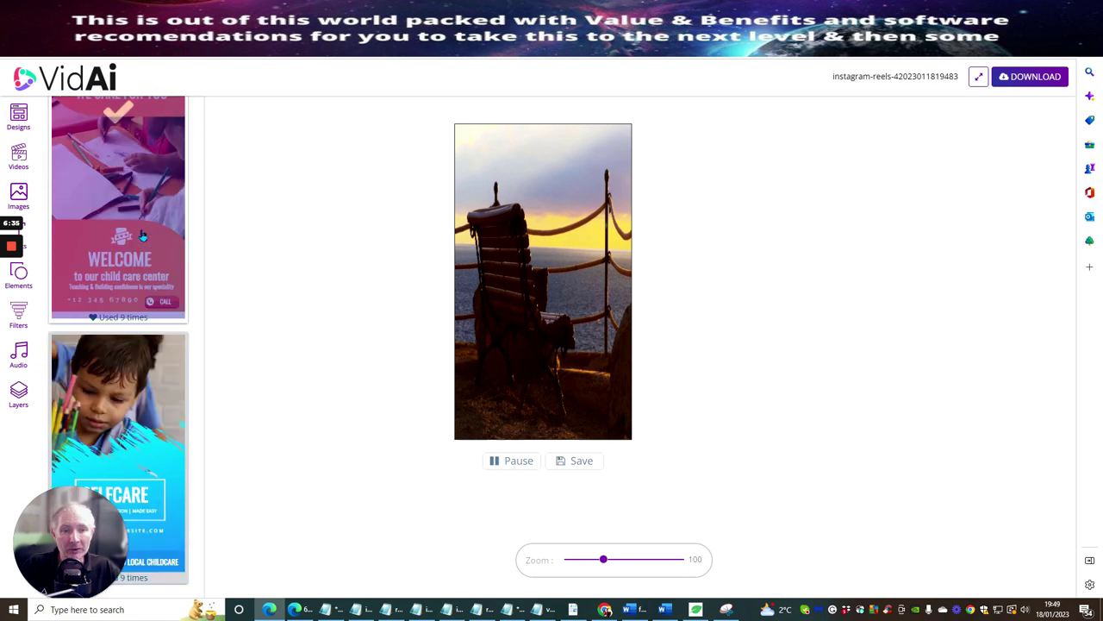
scroll(142, 237, up, 4)
scroll(140, 250, up, 3)
scroll(140, 255, up, 3)
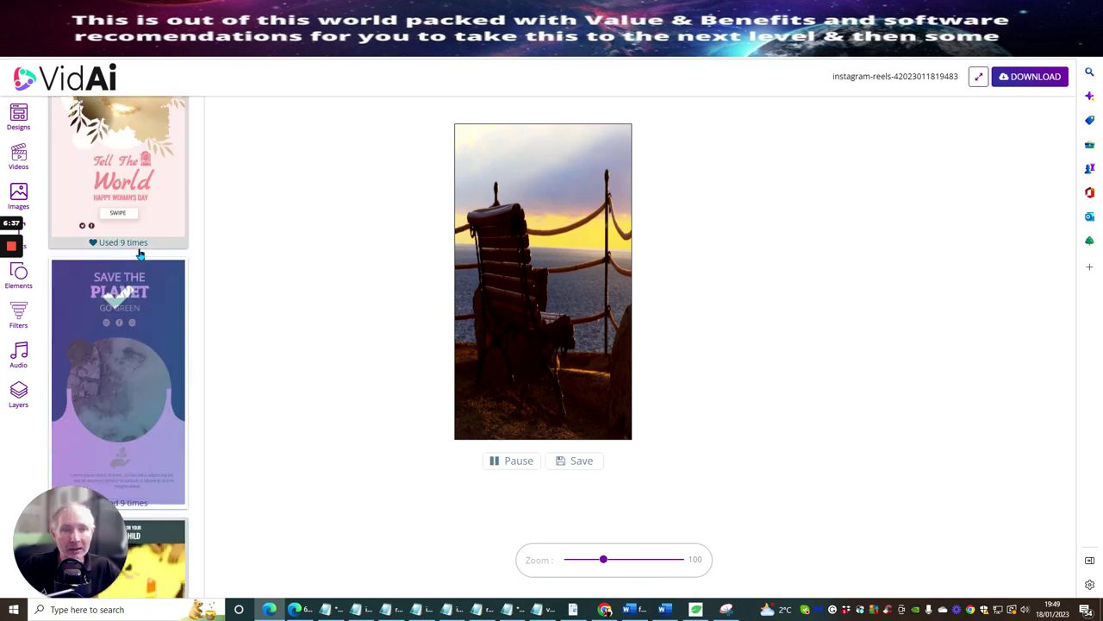
scroll(141, 250, up, 2)
scroll(140, 256, up, 3)
scroll(140, 255, up, 2)
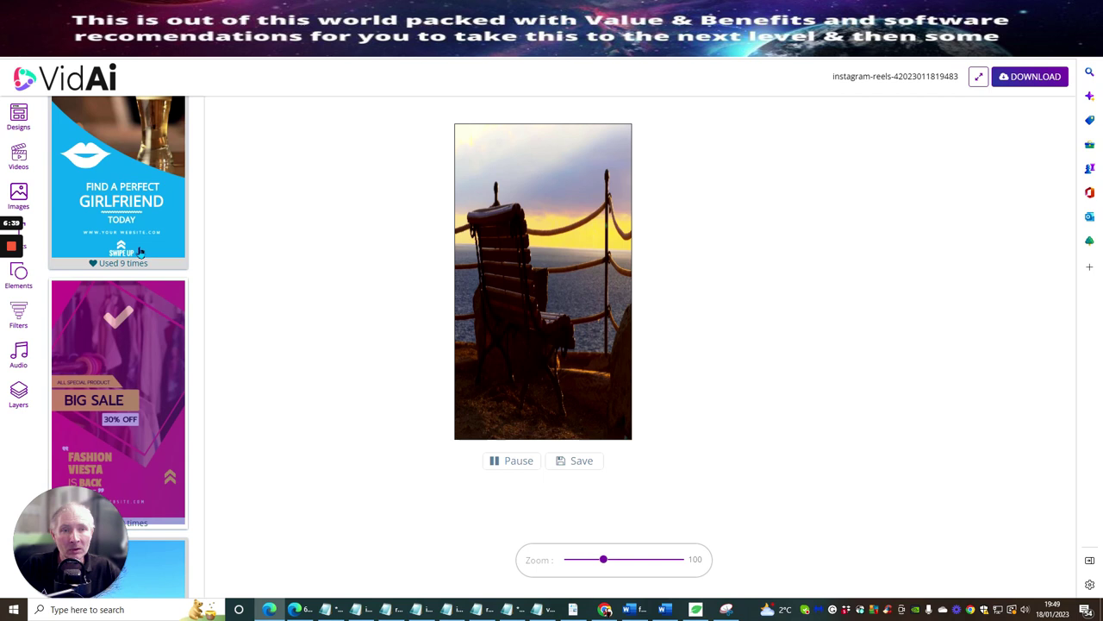
scroll(140, 251, down, 2)
click(135, 213)
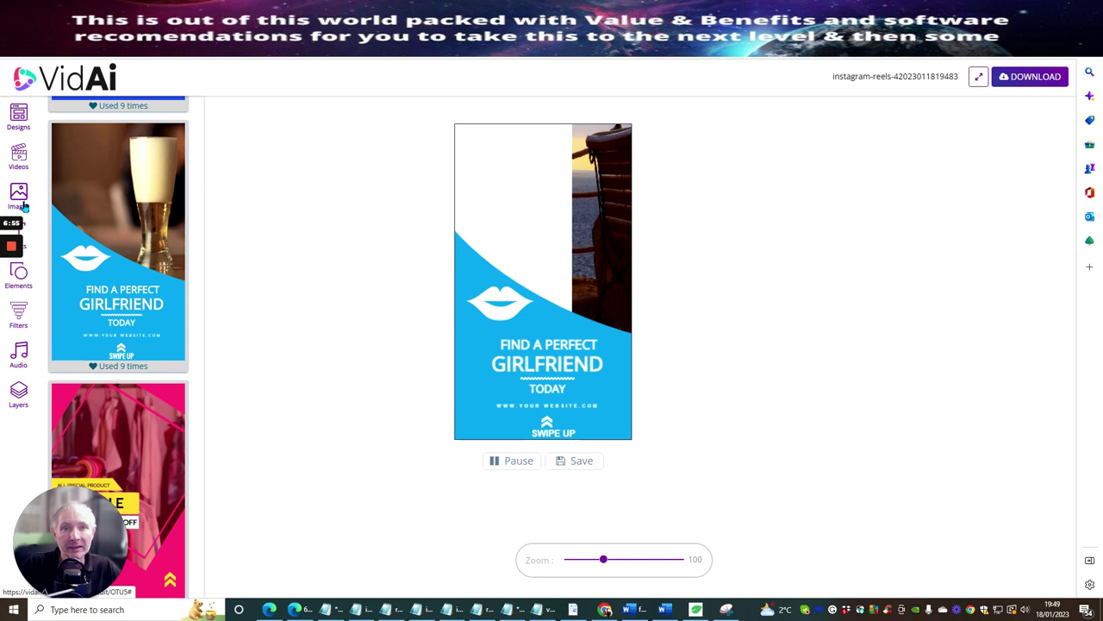
- Preview the Our Priority and Making Money templates, then reapply Find a Perfect Girlfriend
click(24, 119)
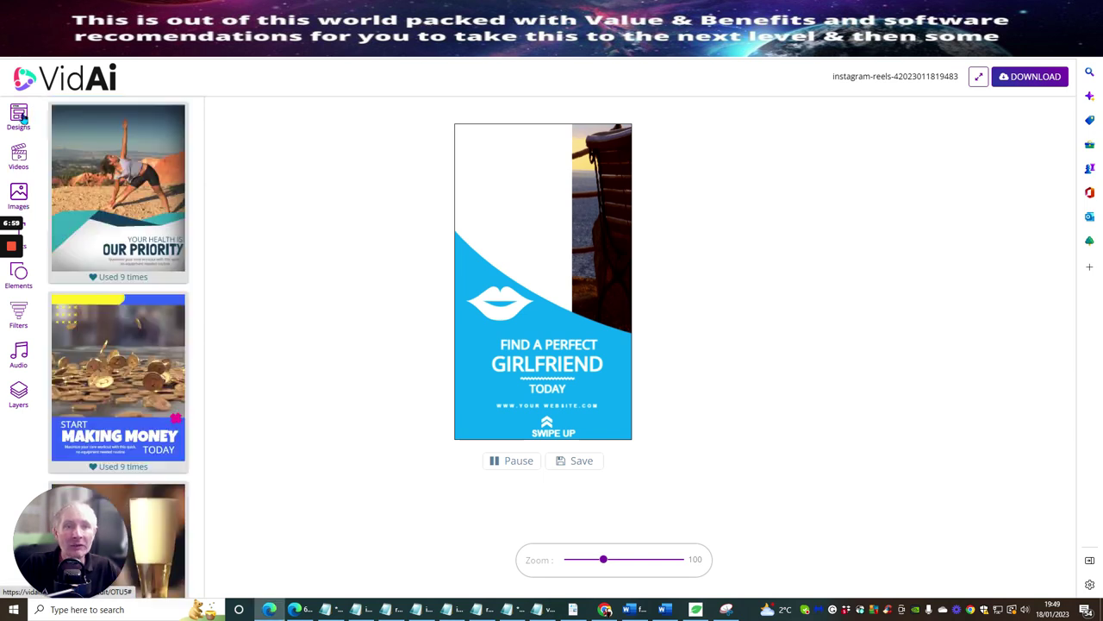
click(139, 221)
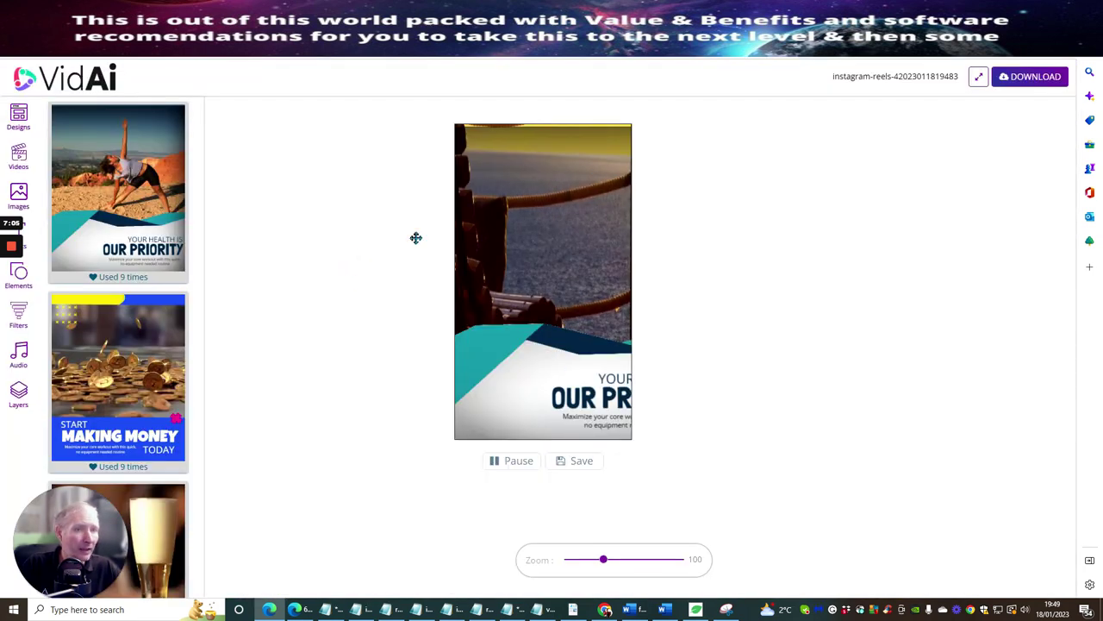
click(135, 393)
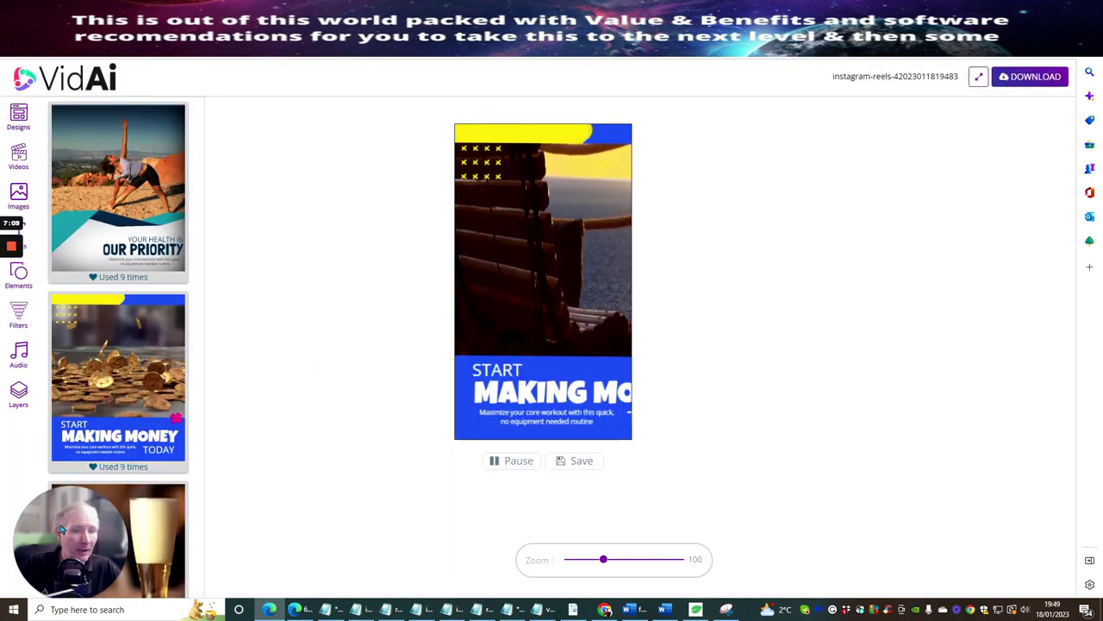
click(64, 530)
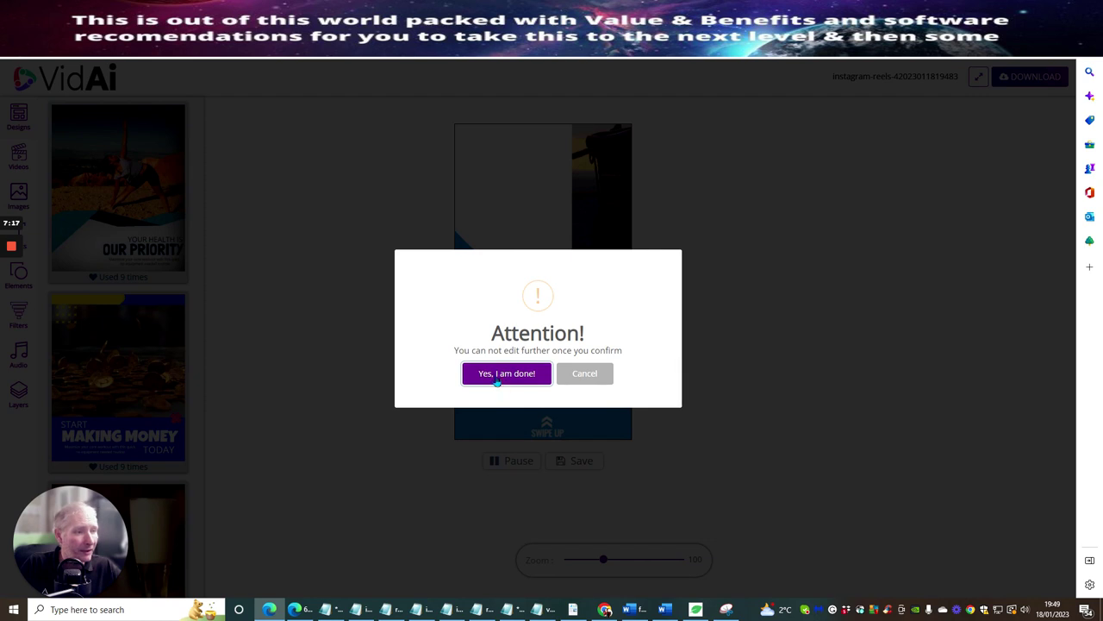
- Confirm the wellbeing reel is done, download it, and play it back in Movies & TV
click(498, 379)
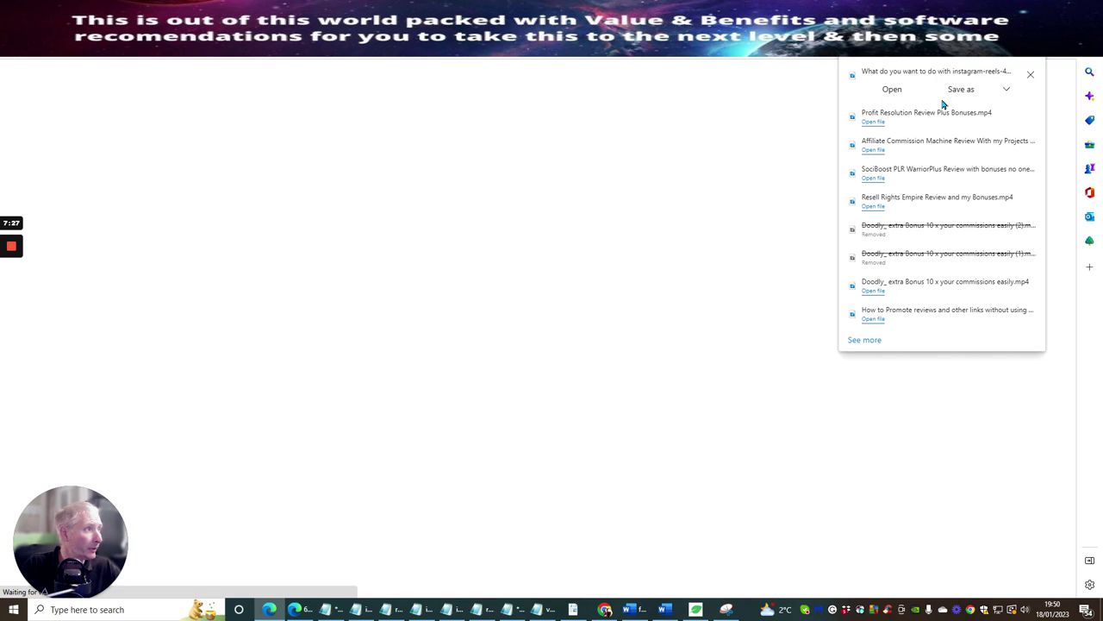
click(892, 89)
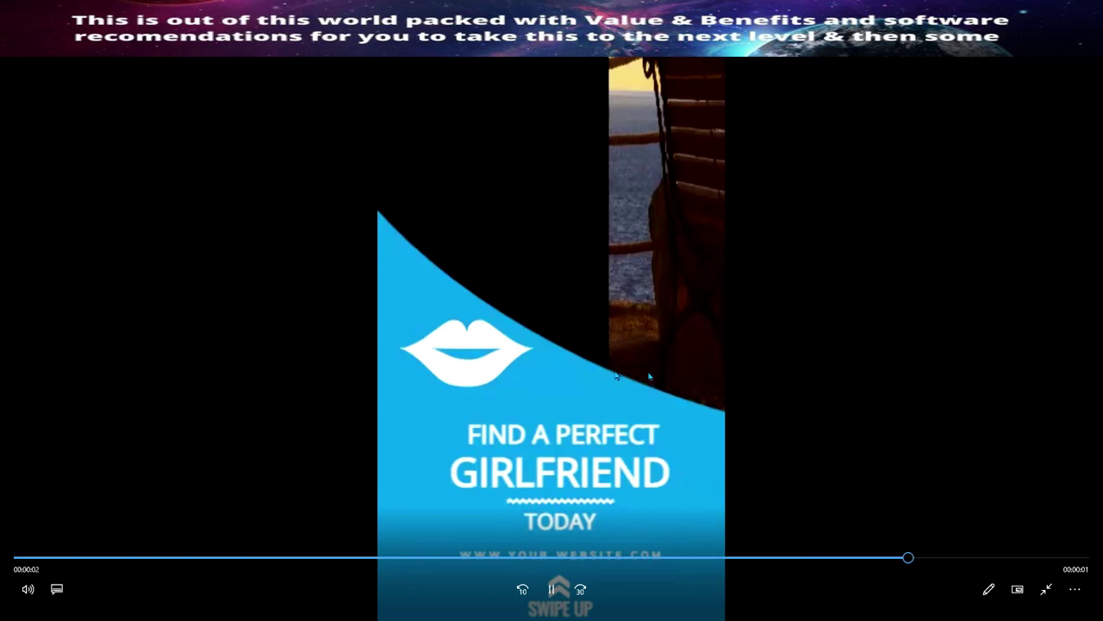
key(Escape)
key(alt+F4)
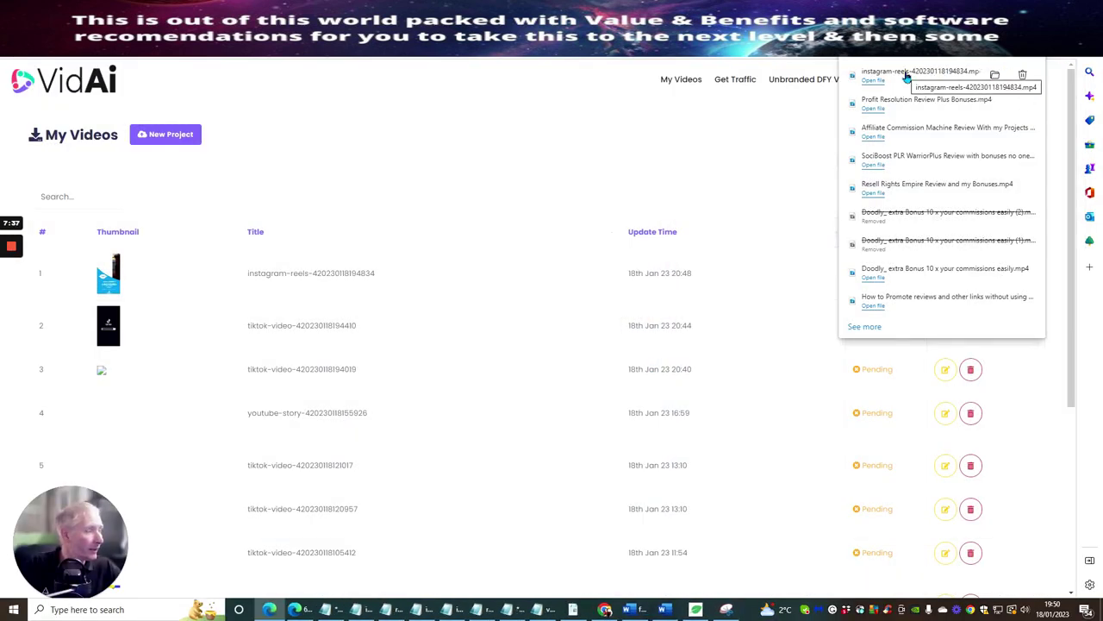
click(752, 138)
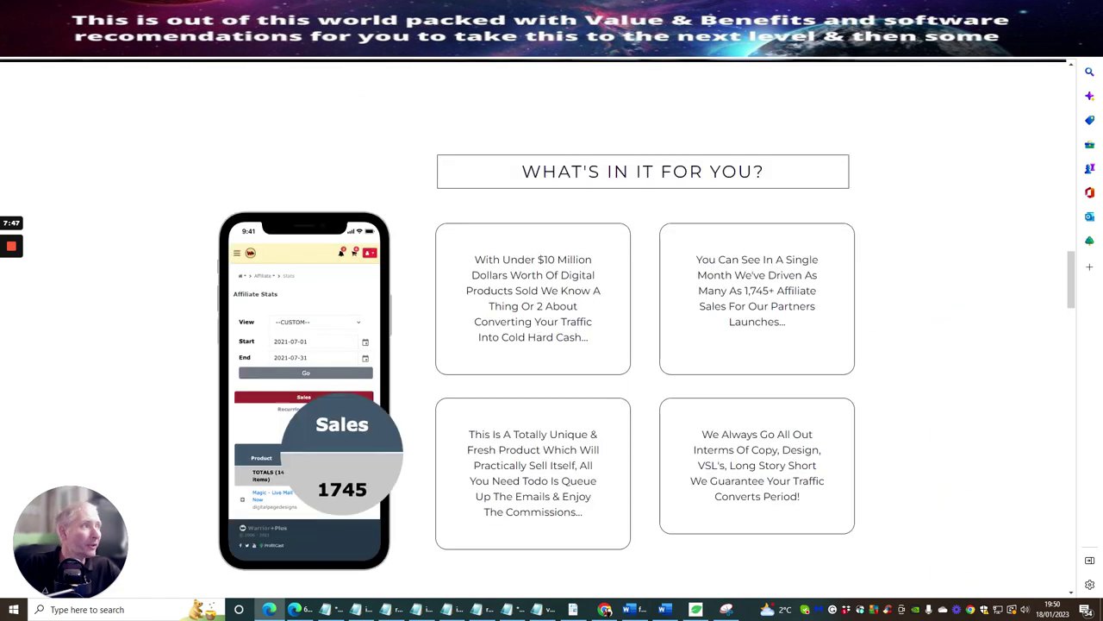
- View The Sexy Sales Funnel price cards, then bring up the vidai funnel notes in Notepad
scroll(677, 215, down, 2)
scroll(677, 215, down, 8)
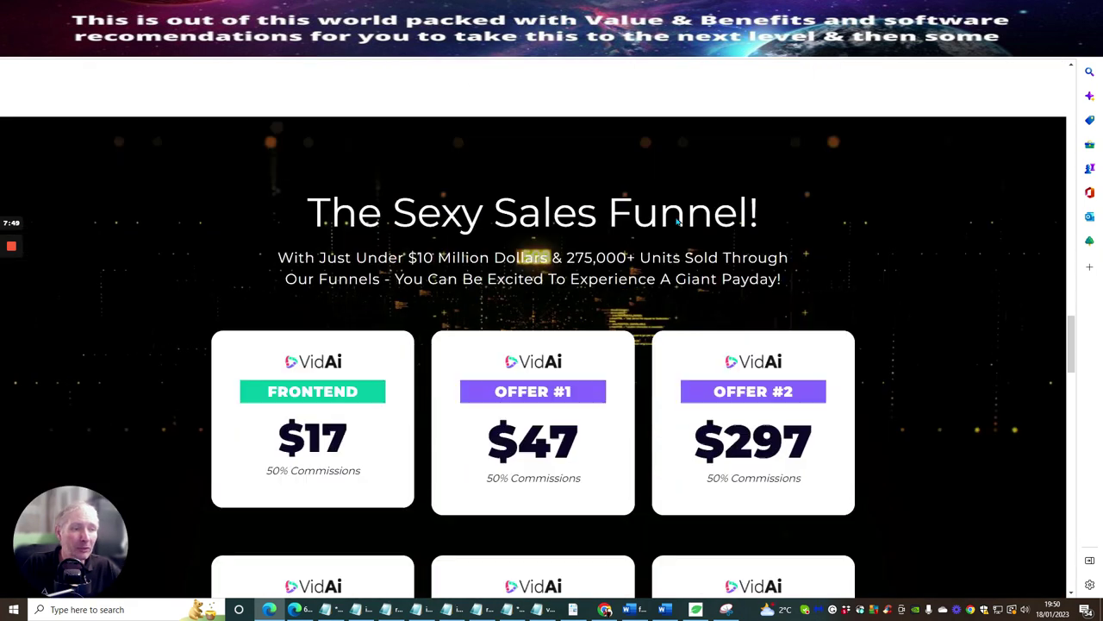
scroll(678, 217, down, 3)
scroll(678, 220, up, 1)
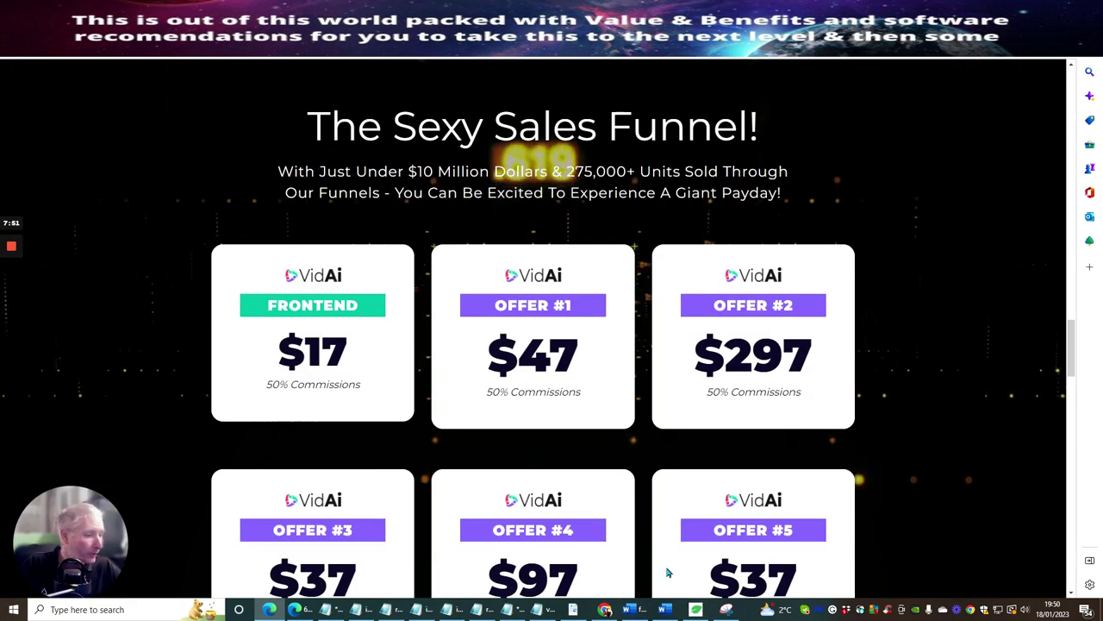
click(539, 609)
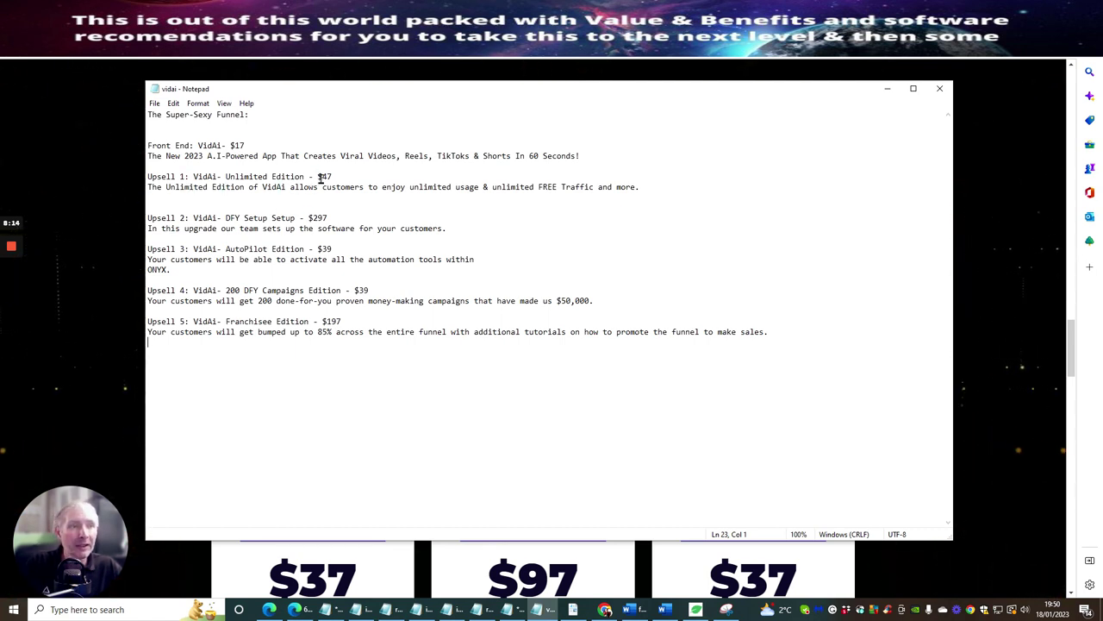
drag(320, 177, 333, 178)
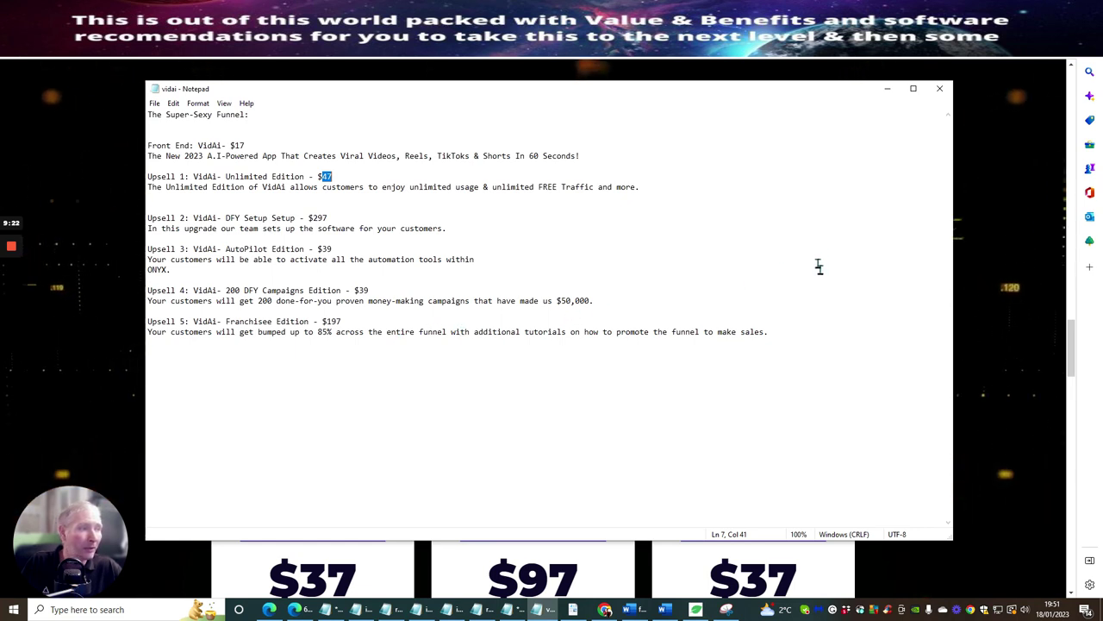
click(154, 103)
- Save the vidai funnel notes, minimize Notepad, and scroll the JV page back to its PROMOTE headline
click(162, 152)
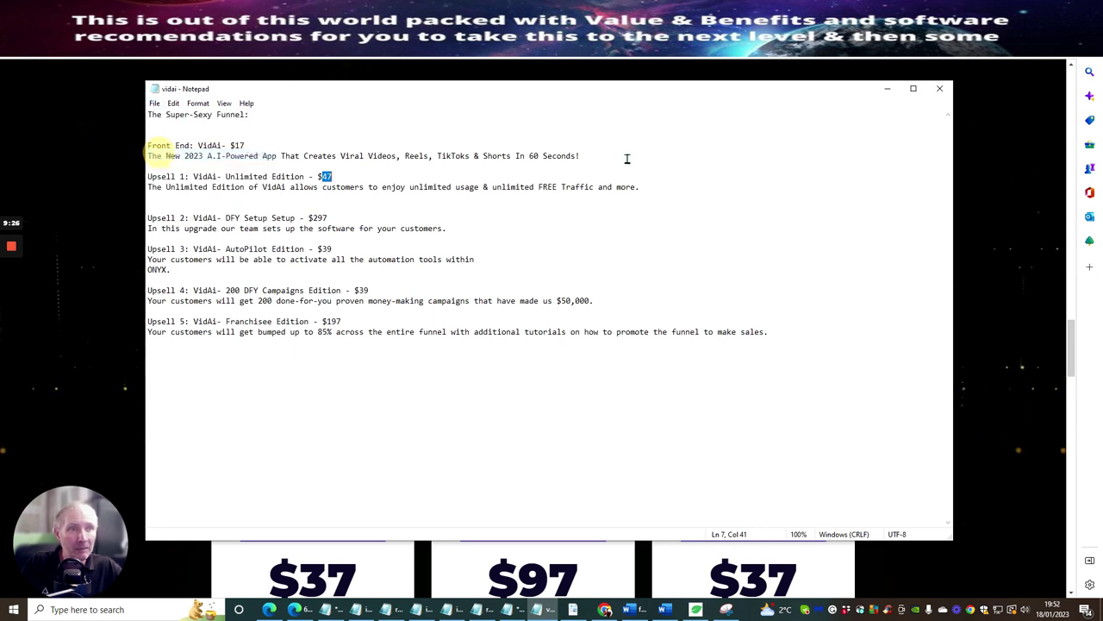
click(888, 88)
scroll(604, 250, down, 3)
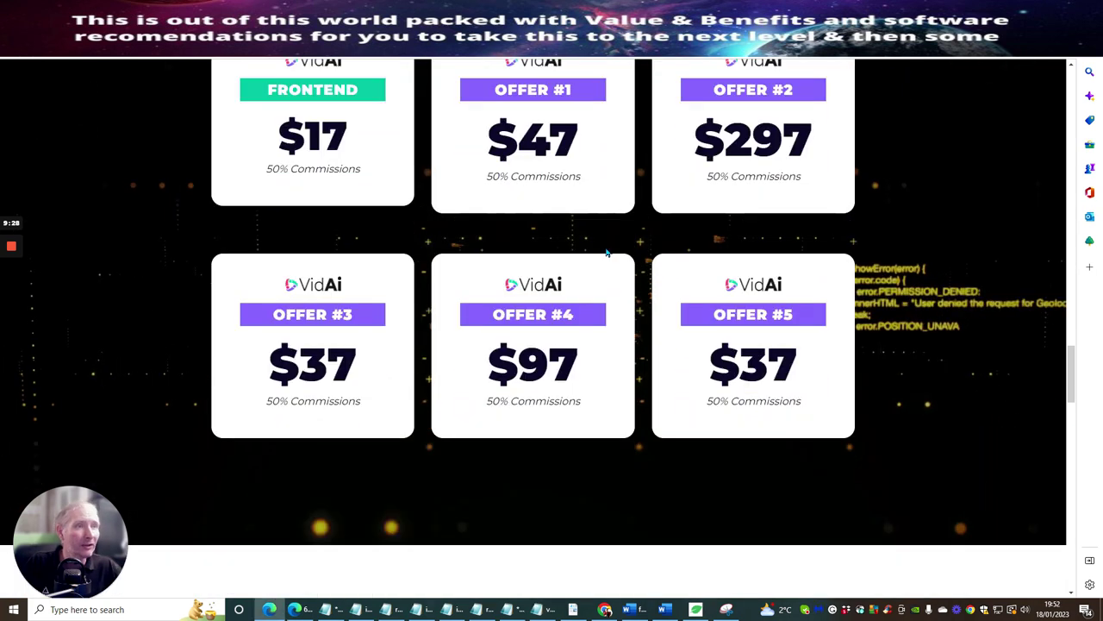
scroll(604, 250, down, 5)
scroll(604, 250, down, 3)
scroll(604, 250, down, 3)
scroll(604, 250, down, 5)
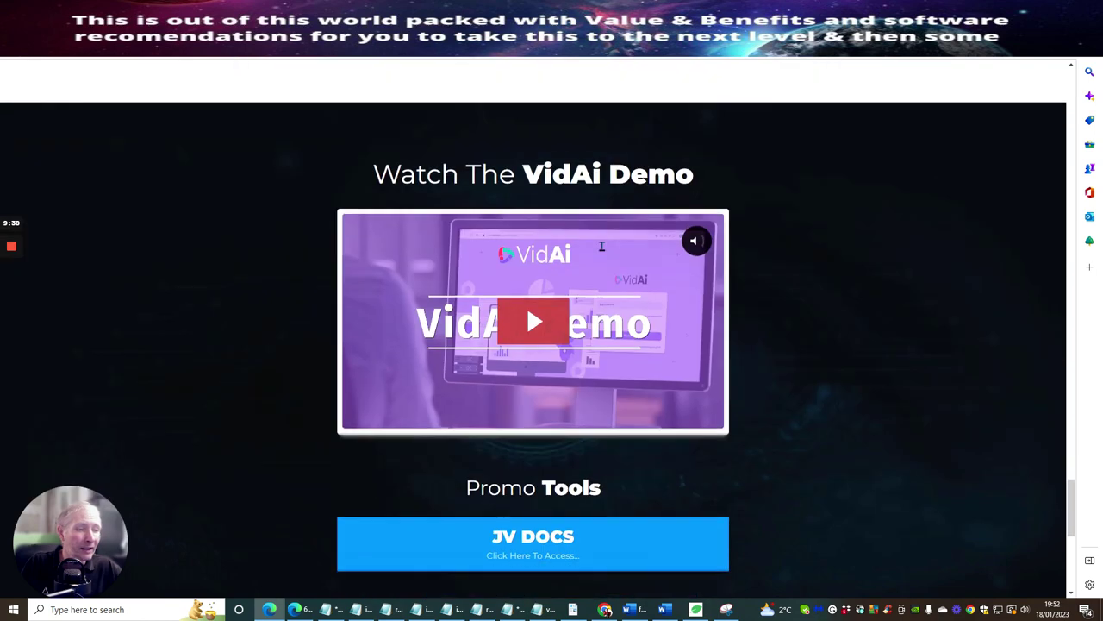
scroll(601, 241, up, 5)
scroll(600, 240, up, 5)
scroll(595, 237, up, 5)
scroll(590, 233, up, 5)
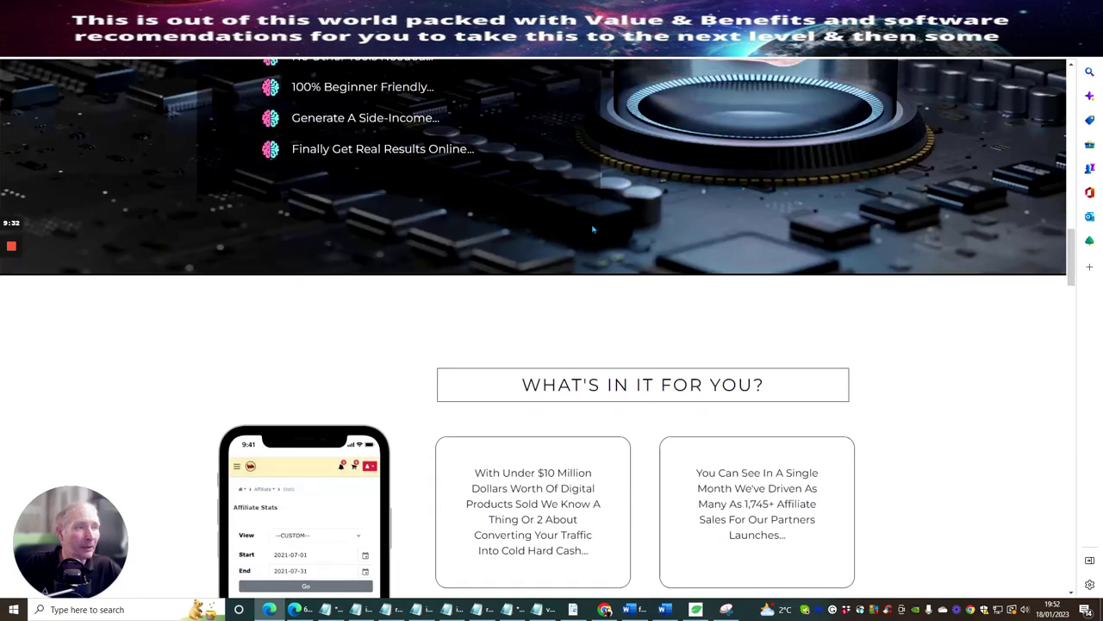
scroll(582, 230, up, 3)
scroll(582, 230, up, 5)
scroll(575, 222, up, 5)
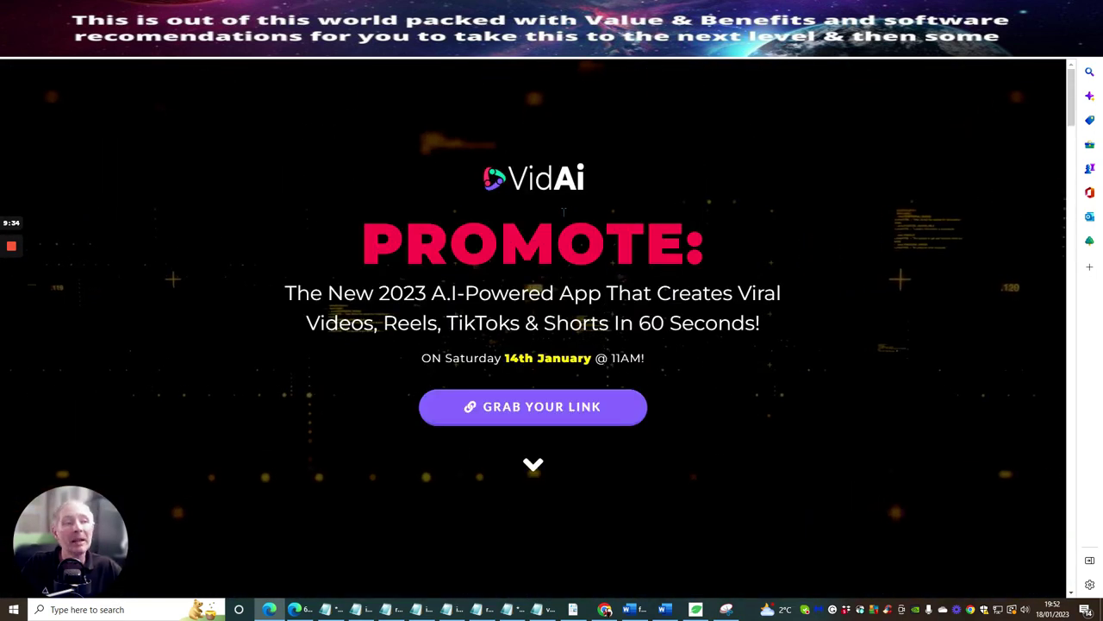